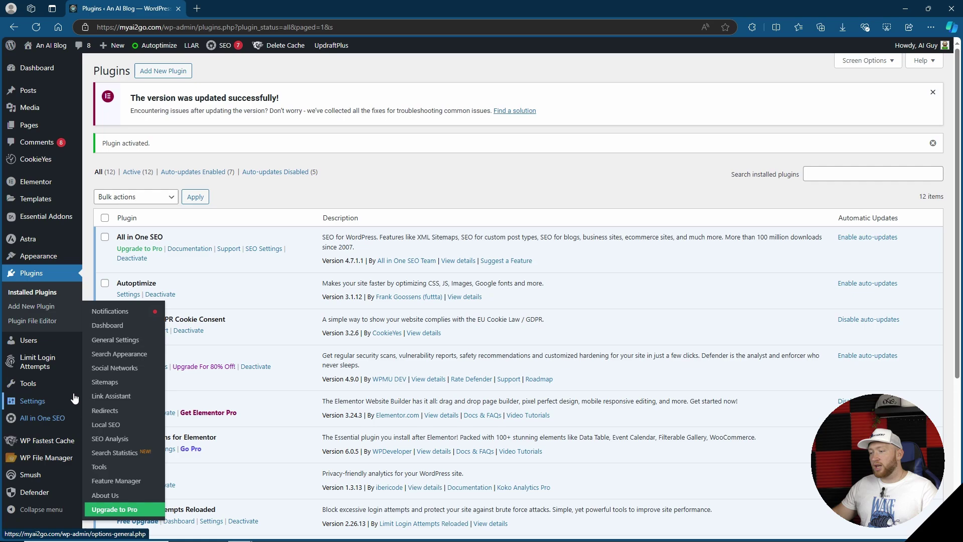
Open Defender, turn on anonymous usage-data sharing, and activate it with recommended settings.
{"action": "mouse_move", "coordinate": [35, 492]}
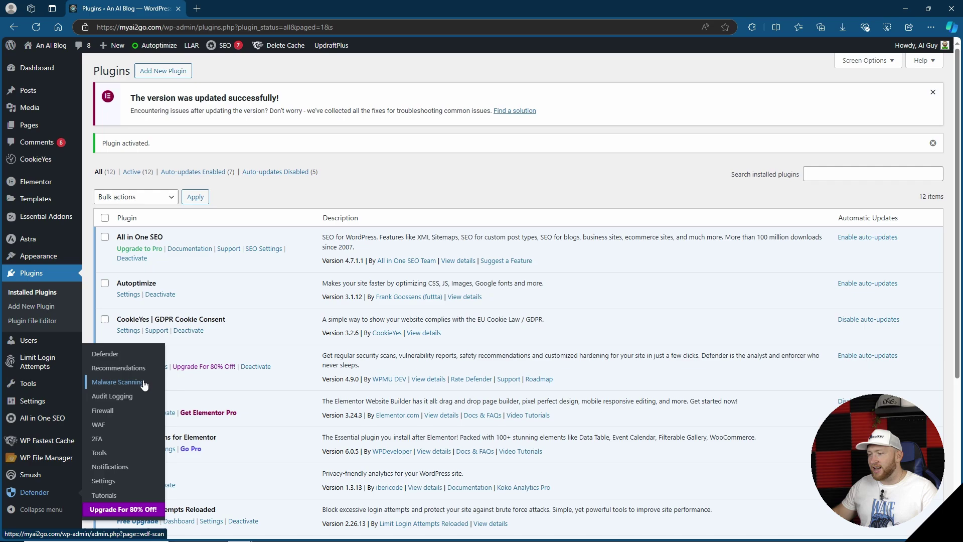
{"action": "left_click", "coordinate": [104, 432]}
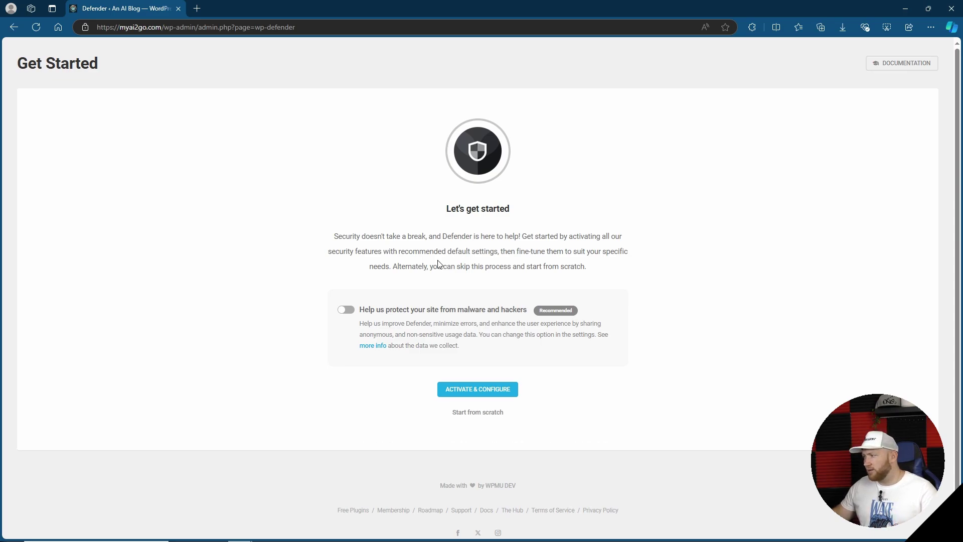
{"action": "left_click", "coordinate": [13, 27]}
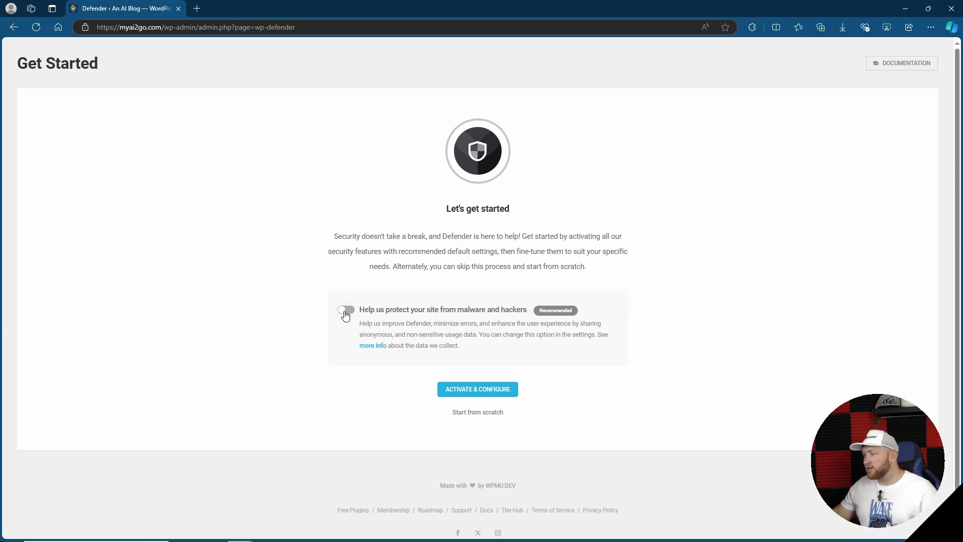
{"action": "left_click", "coordinate": [345, 313]}
{"action": "left_click", "coordinate": [478, 390]}
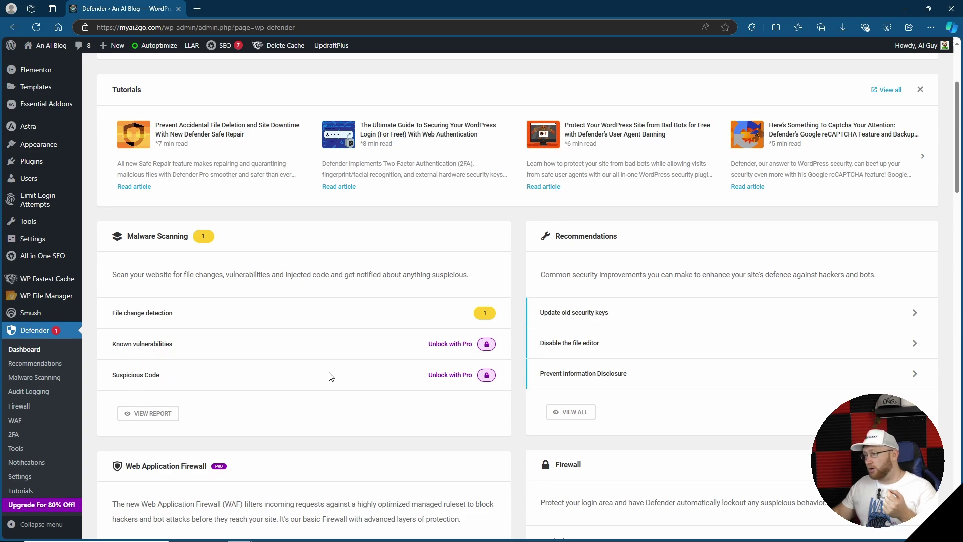
Let Defender's setup finish so its dashboard with Malware Scanning and Recommendations loads.
{"action": "key", "text": "alt+Left"}
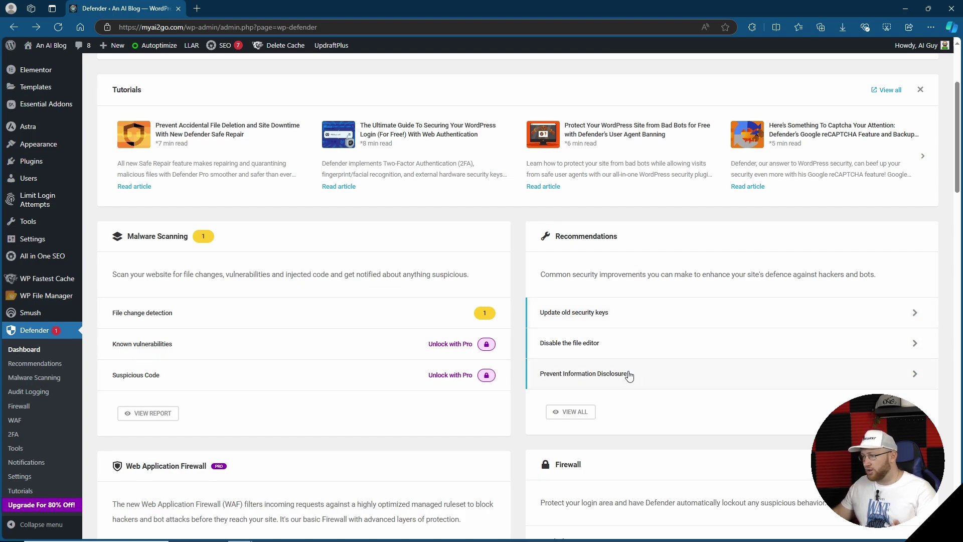
Open the Recommendations list showing 3 pending and 9 actioned security recommendations.
{"action": "left_click", "coordinate": [916, 316]}
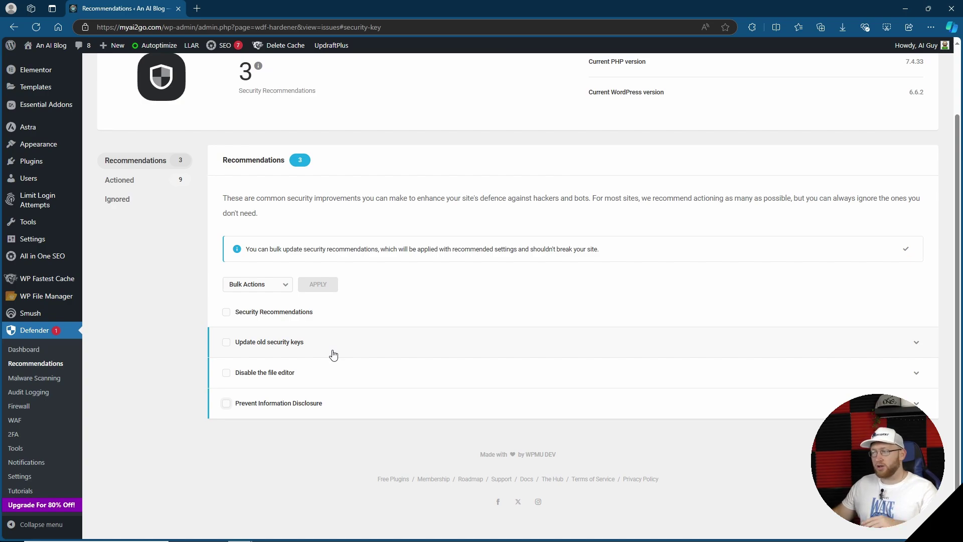
{"action": "scroll", "coordinate": [334, 355], "scroll_direction": "up", "scroll_amount": 3}
{"action": "scroll", "coordinate": [316, 369], "scroll_direction": "down", "scroll_amount": 2}
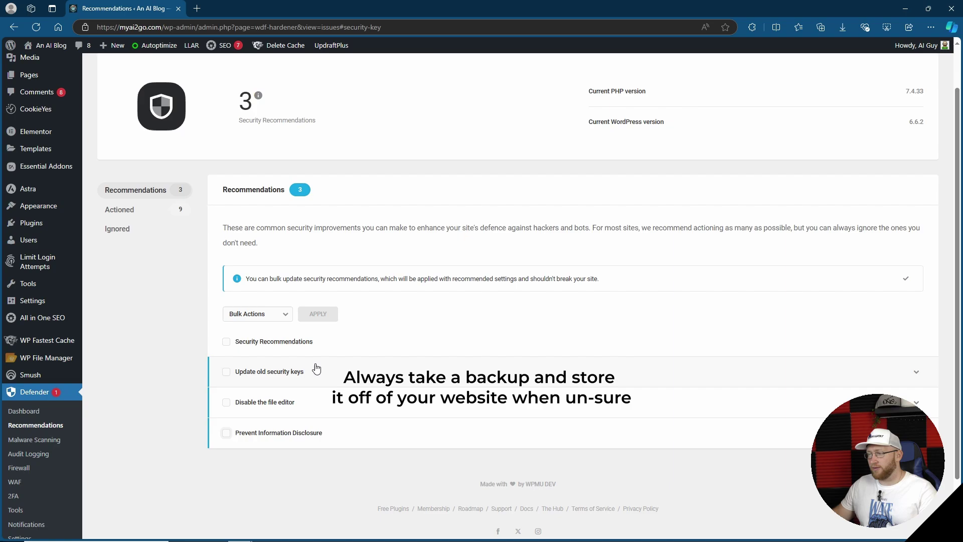
Go back to the Defender dashboard and scroll through its Tools, 2FA and Notification cards.
{"action": "key", "text": "alt+Left"}
{"action": "scroll", "coordinate": [349, 289], "scroll_direction": "down", "scroll_amount": 5}
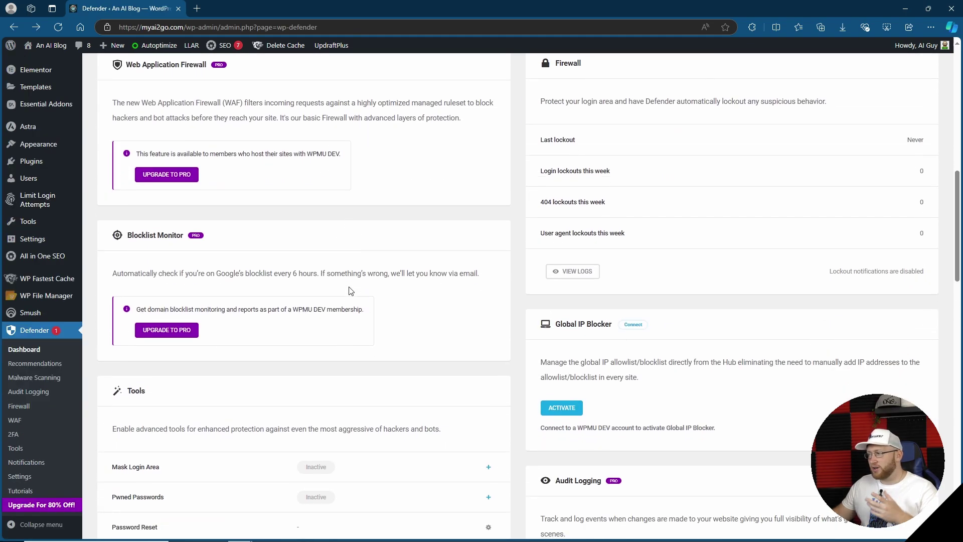
{"action": "scroll", "coordinate": [350, 291], "scroll_direction": "down", "scroll_amount": 4}
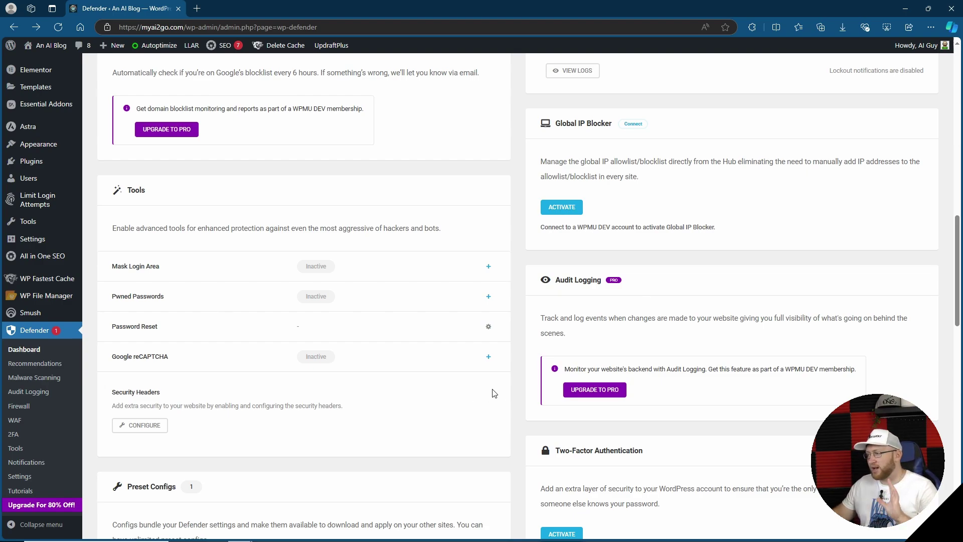
{"action": "scroll", "coordinate": [481, 387], "scroll_direction": "down", "scroll_amount": 1}
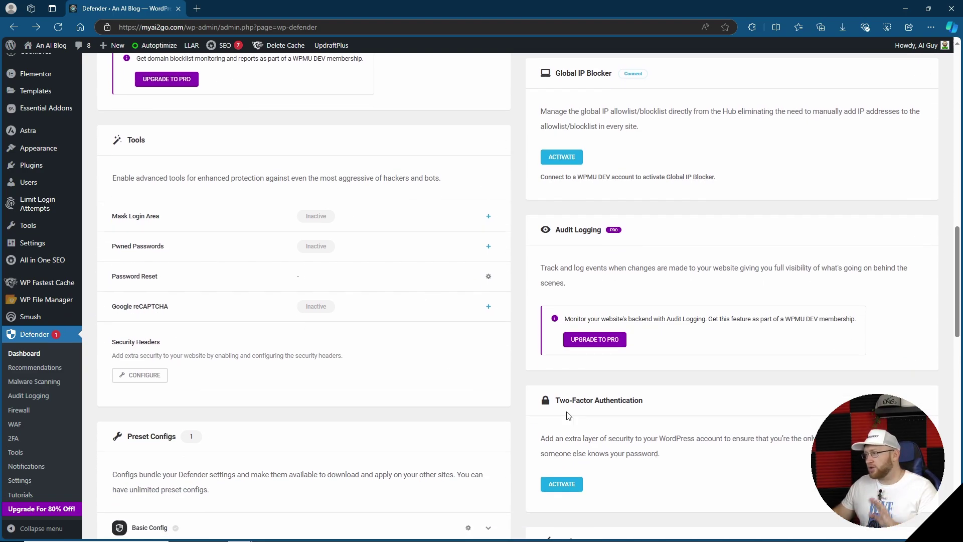
{"action": "scroll", "coordinate": [381, 354], "scroll_direction": "down", "scroll_amount": 5}
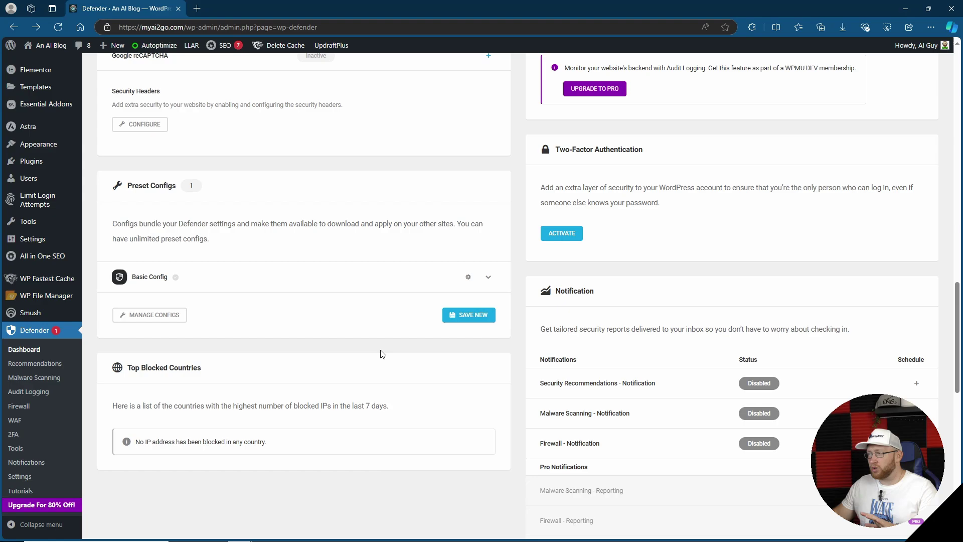
{"action": "scroll", "coordinate": [381, 354], "scroll_direction": "up", "scroll_amount": 6}
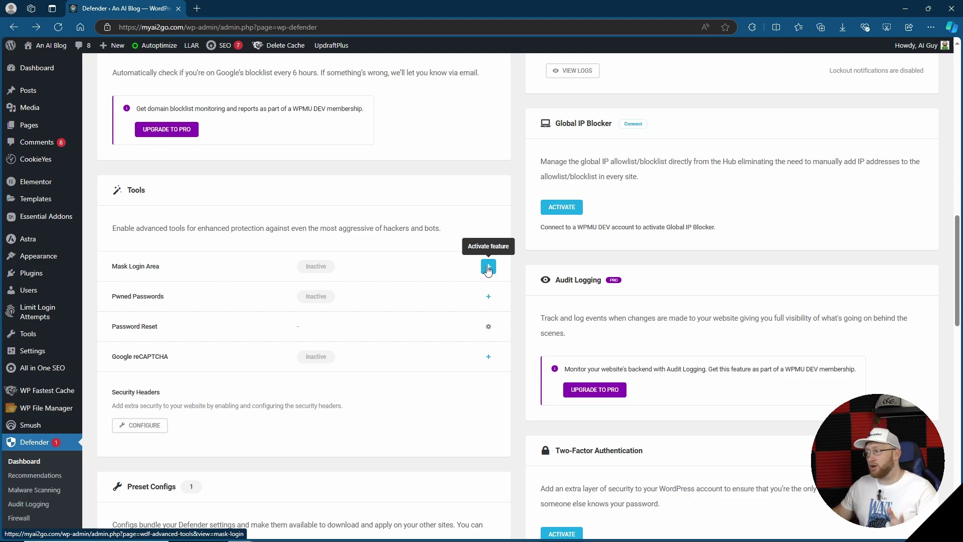
Open the Mask Login Area tool, then review the Security Headers options like X-XSS-Protection.
{"action": "left_click", "coordinate": [488, 267]}
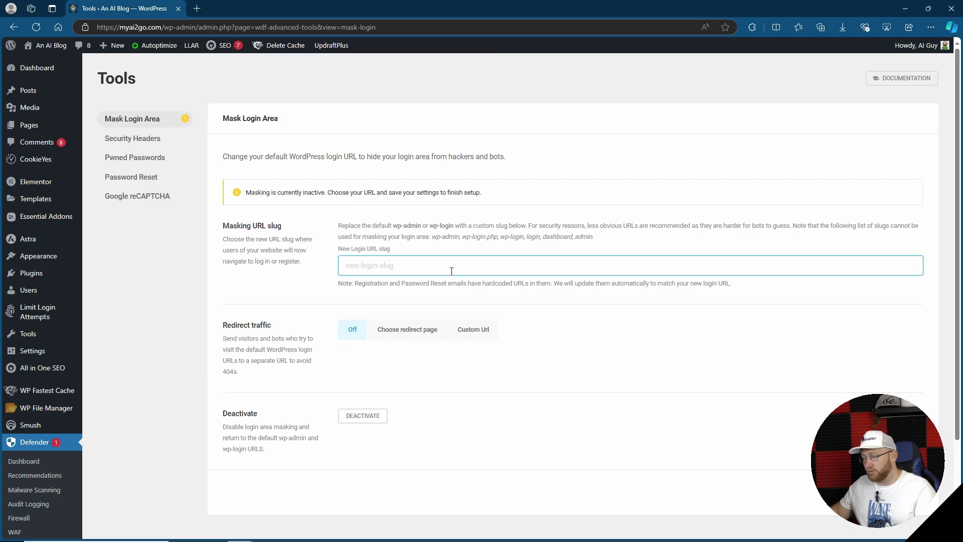
{"action": "left_click", "coordinate": [133, 138]}
{"action": "scroll", "coordinate": [951, 244], "scroll_direction": "down", "scroll_amount": 5}
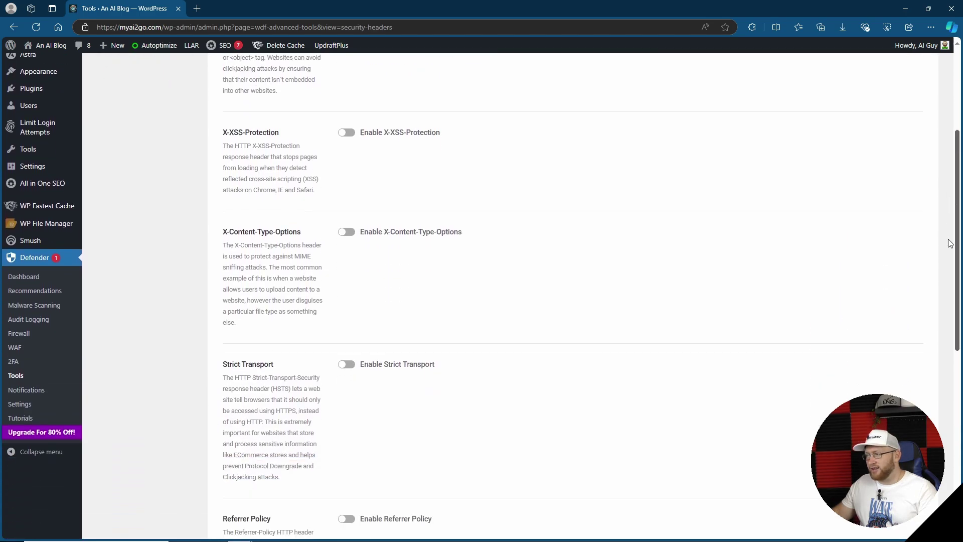
{"action": "scroll", "coordinate": [939, 294], "scroll_direction": "down", "scroll_amount": 3}
{"action": "scroll", "coordinate": [940, 295], "scroll_direction": "up", "scroll_amount": 8}
Activate Pwned Passwords protection, then move on to the Google reCAPTCHA tool.
{"action": "left_click", "coordinate": [115, 143]}
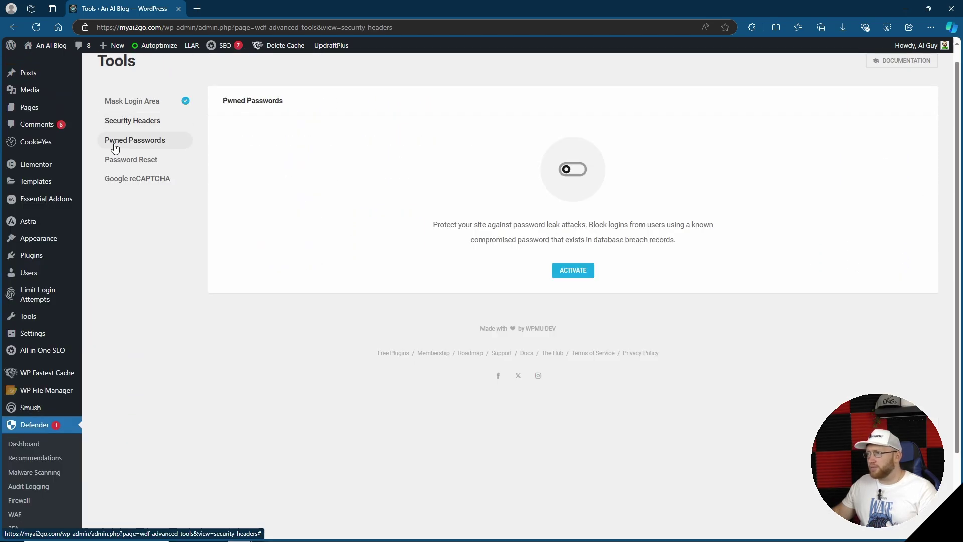
{"action": "left_click", "coordinate": [581, 275]}
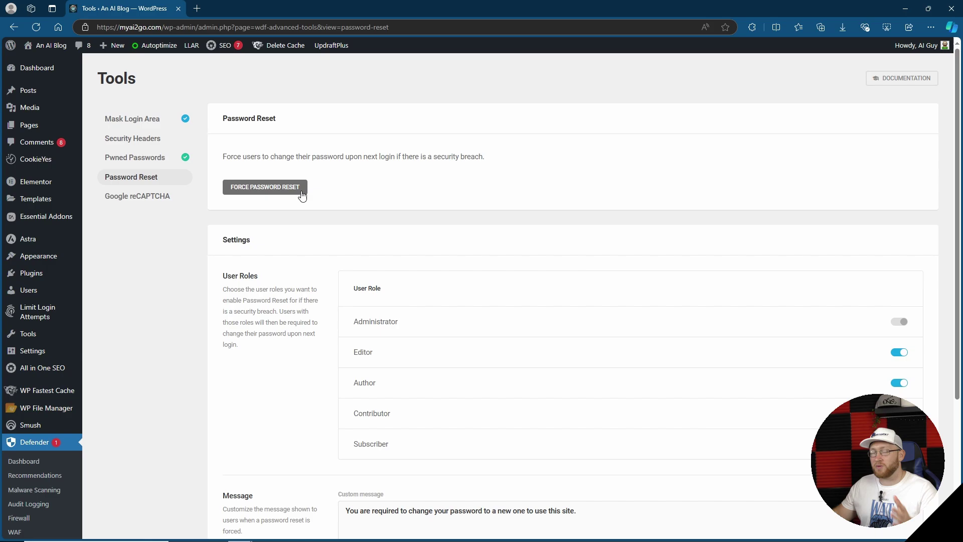
{"action": "left_click", "coordinate": [178, 196]}
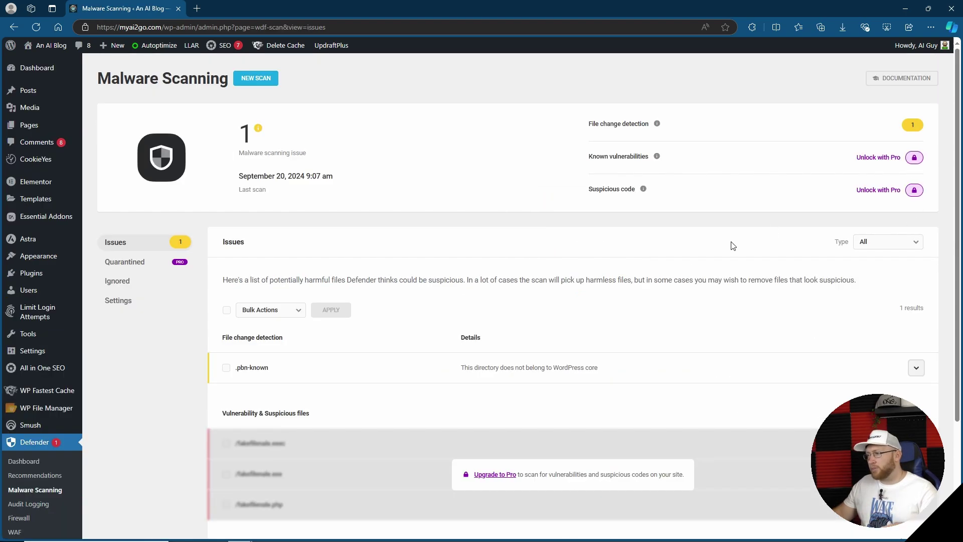
Browse the malware scan issues, Ignored files and scan Settings, then view the Pro-only Audit Logging page.
{"action": "scroll", "coordinate": [678, 274], "scroll_direction": "down", "scroll_amount": 2}
{"action": "scroll", "coordinate": [677, 275], "scroll_direction": "up", "scroll_amount": 1}
{"action": "scroll", "coordinate": [678, 275], "scroll_direction": "up", "scroll_amount": 1}
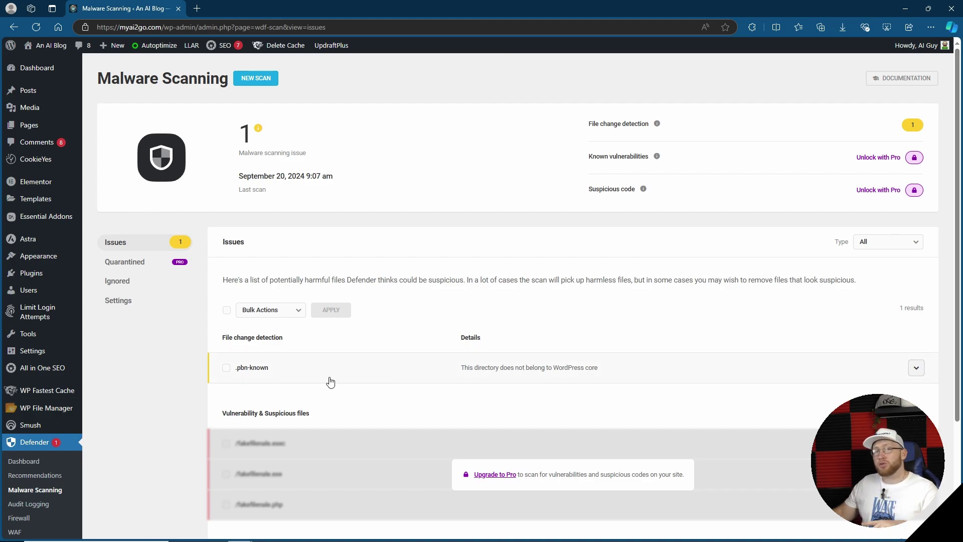
{"action": "left_click", "coordinate": [118, 281]}
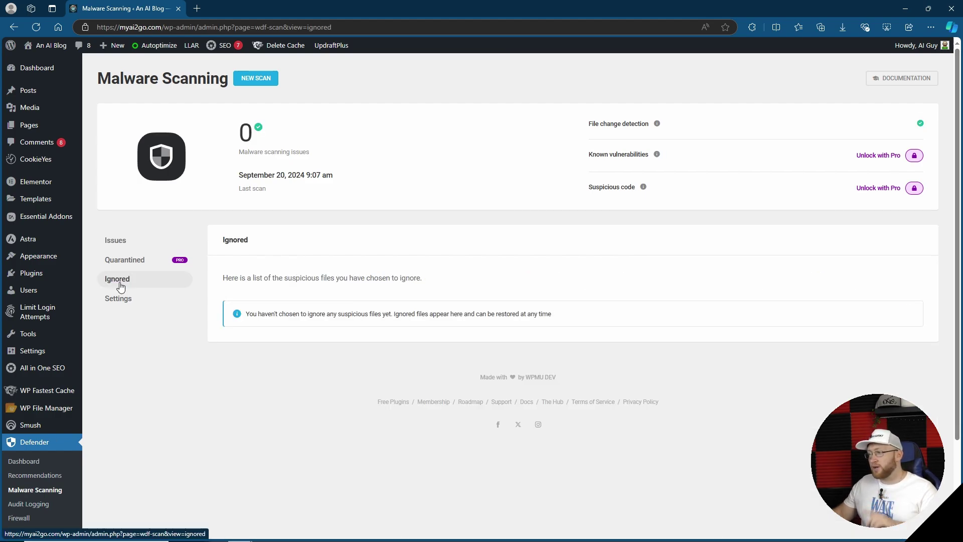
{"action": "left_click", "coordinate": [124, 304]}
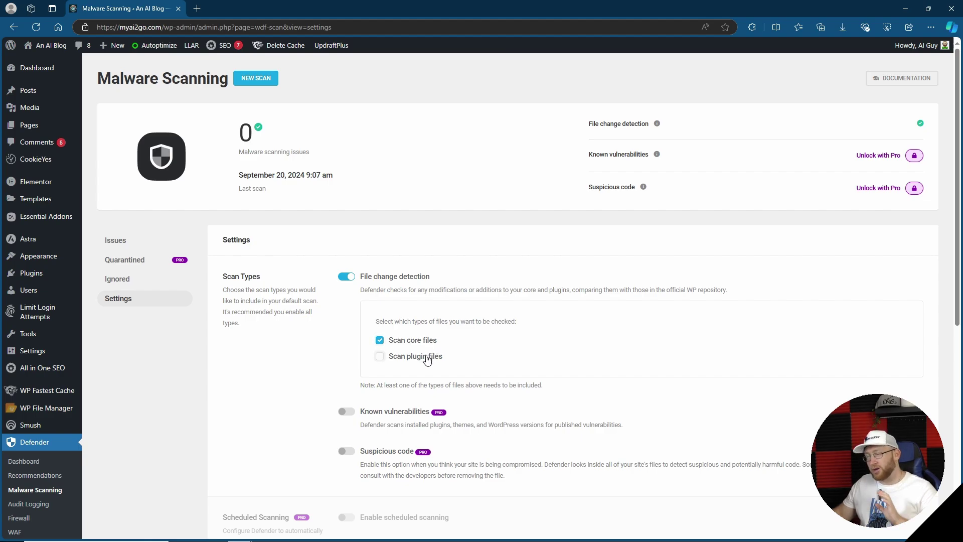
{"action": "scroll", "coordinate": [301, 361], "scroll_direction": "down", "scroll_amount": 2}
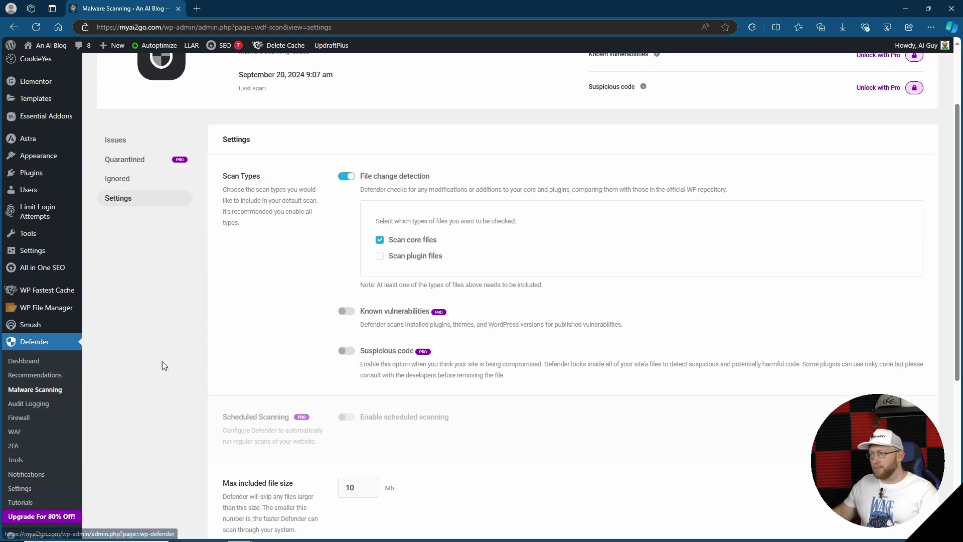
{"action": "left_click", "coordinate": [21, 406]}
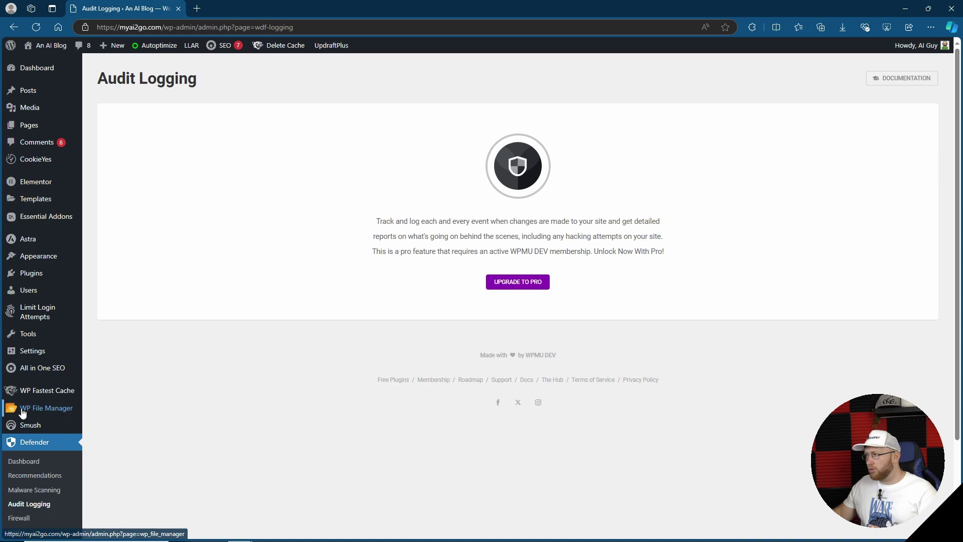
{"action": "scroll", "coordinate": [30, 388], "scroll_direction": "down", "scroll_amount": 3}
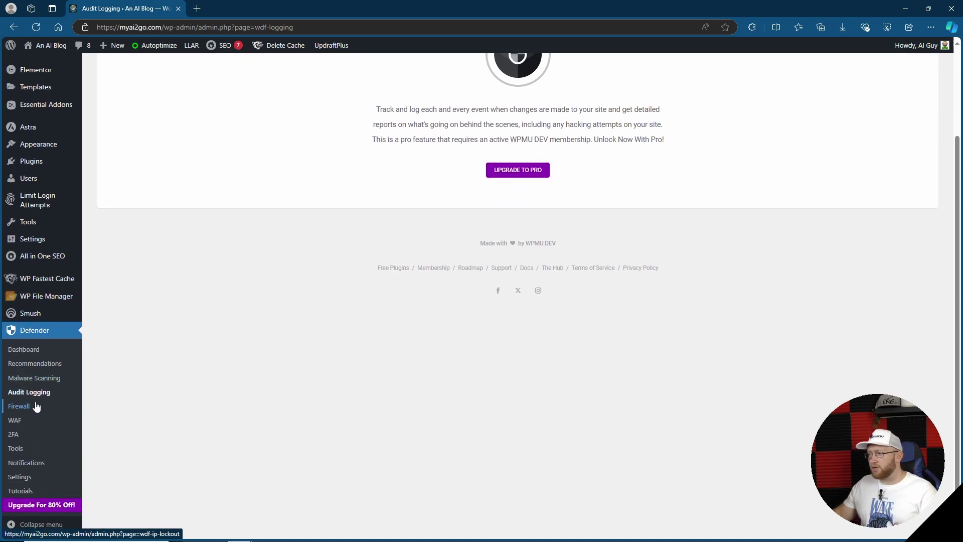
Open Firewall Login Protection (5 failed logins in 300 seconds) and scroll to Banned usernames.
{"action": "left_click", "coordinate": [19, 406]}
{"action": "scroll", "coordinate": [691, 254], "scroll_direction": "down", "scroll_amount": 1}
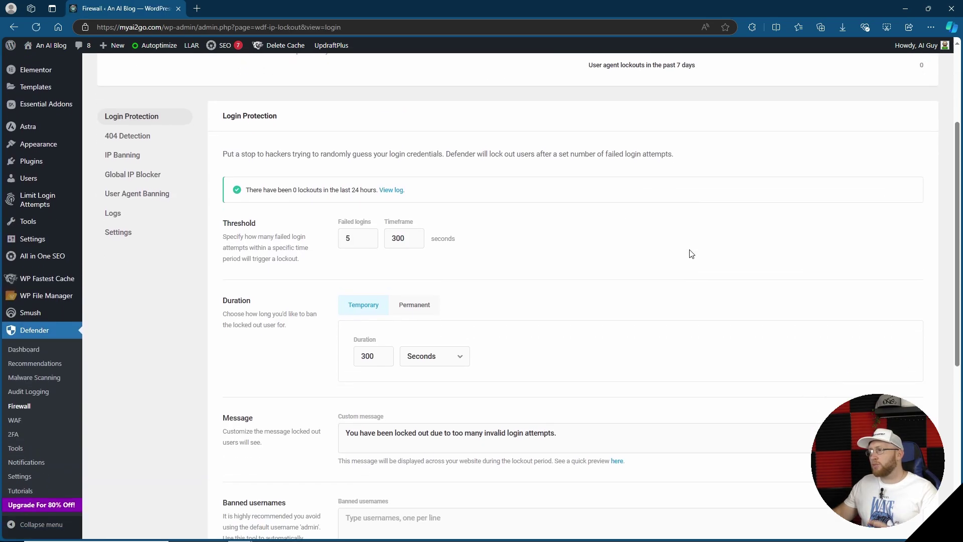
{"action": "scroll", "coordinate": [579, 267], "scroll_direction": "down", "scroll_amount": 1}
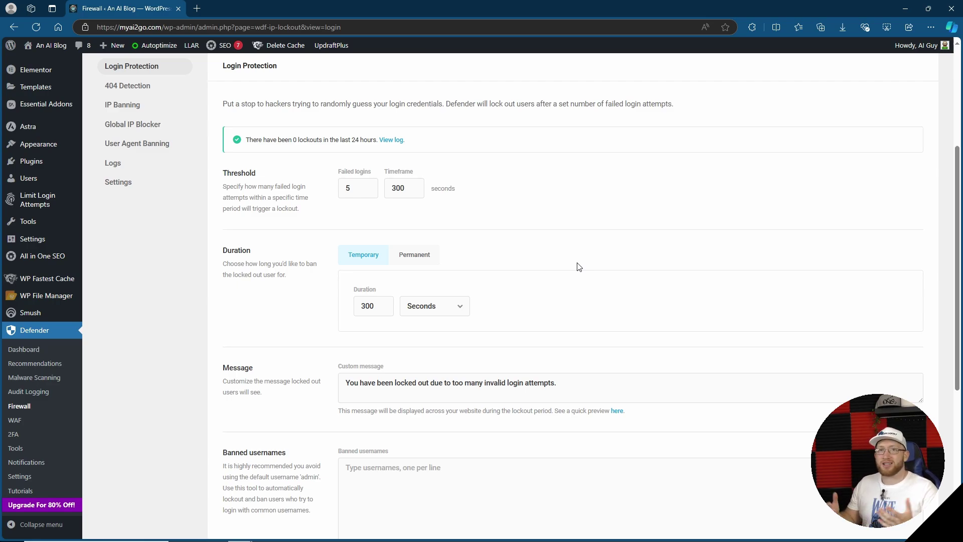
{"action": "scroll", "coordinate": [580, 267], "scroll_direction": "down", "scroll_amount": 3}
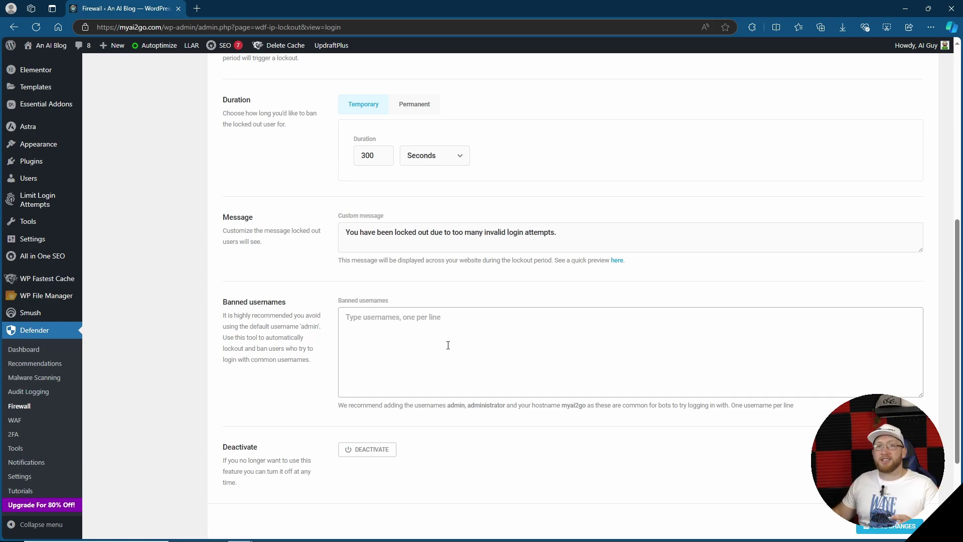
Scroll through the Firewall's 404 Detection settings, ending on User Agent Banning's MJ12Bot, AhrefsBot, SEMrushBot, DotBot blocklist.
{"action": "scroll", "coordinate": [529, 349], "scroll_direction": "up", "scroll_amount": 5}
{"action": "left_click", "coordinate": [126, 190]}
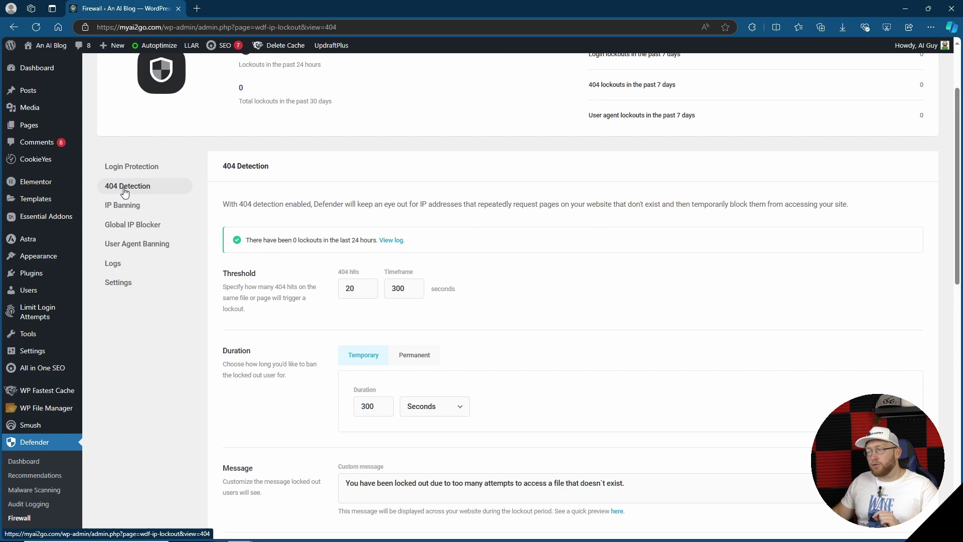
{"action": "scroll", "coordinate": [191, 204], "scroll_direction": "down", "scroll_amount": 3}
{"action": "scroll", "coordinate": [192, 204], "scroll_direction": "up", "scroll_amount": 3}
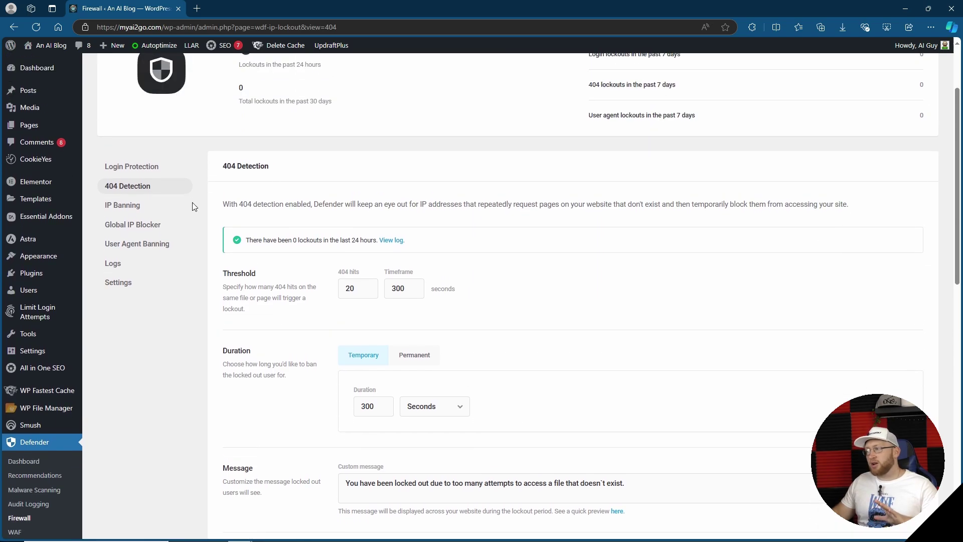
{"action": "scroll", "coordinate": [192, 205], "scroll_direction": "down", "scroll_amount": 3}
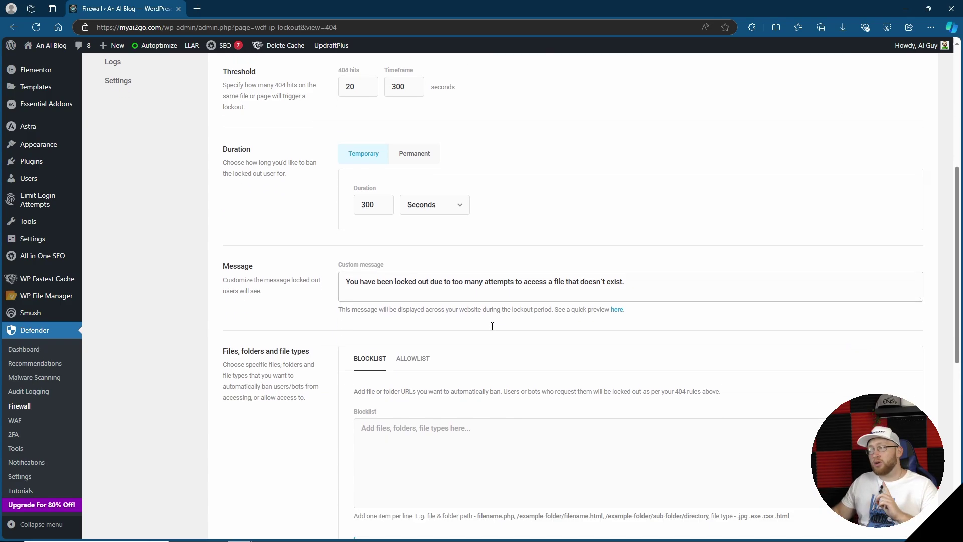
{"action": "scroll", "coordinate": [493, 323], "scroll_direction": "up", "scroll_amount": 3}
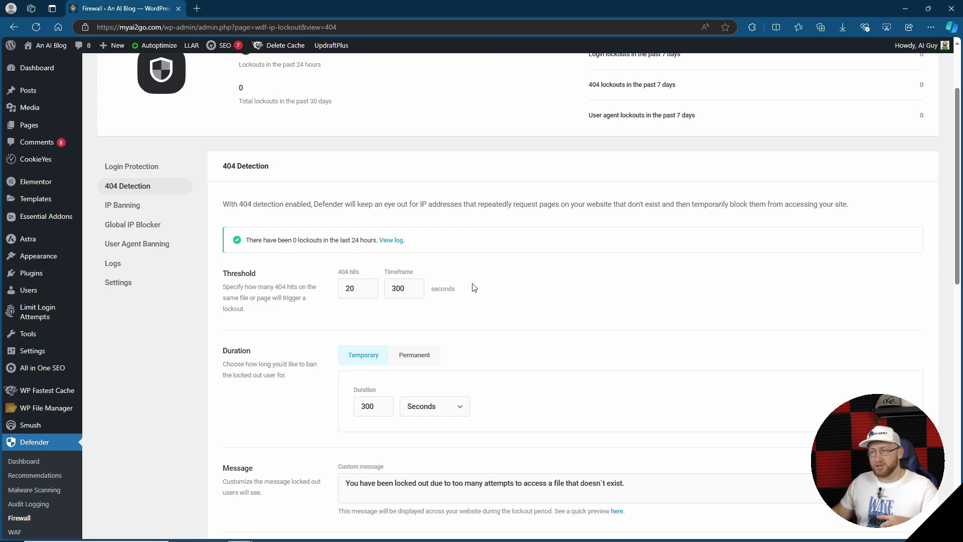
{"action": "scroll", "coordinate": [320, 292], "scroll_direction": "down", "scroll_amount": 2}
{"action": "scroll", "coordinate": [320, 292], "scroll_direction": "down", "scroll_amount": 1}
{"action": "scroll", "coordinate": [318, 290], "scroll_direction": "up", "scroll_amount": 3}
{"action": "scroll", "coordinate": [331, 261], "scroll_direction": "down", "scroll_amount": 10}
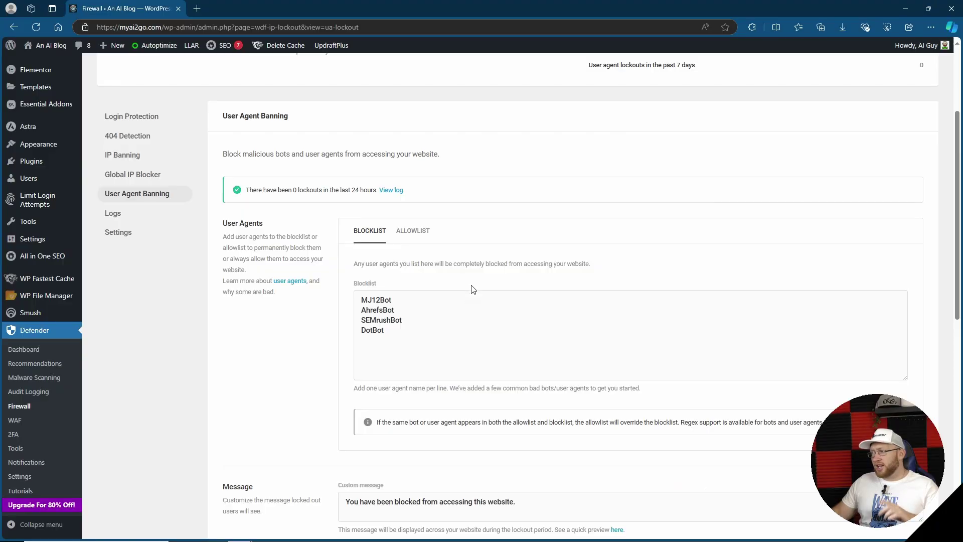
Check the empty Firewall lockout log, then view the Pro-only Web Application Firewall page.
{"action": "scroll", "coordinate": [471, 284], "scroll_direction": "down", "scroll_amount": 2}
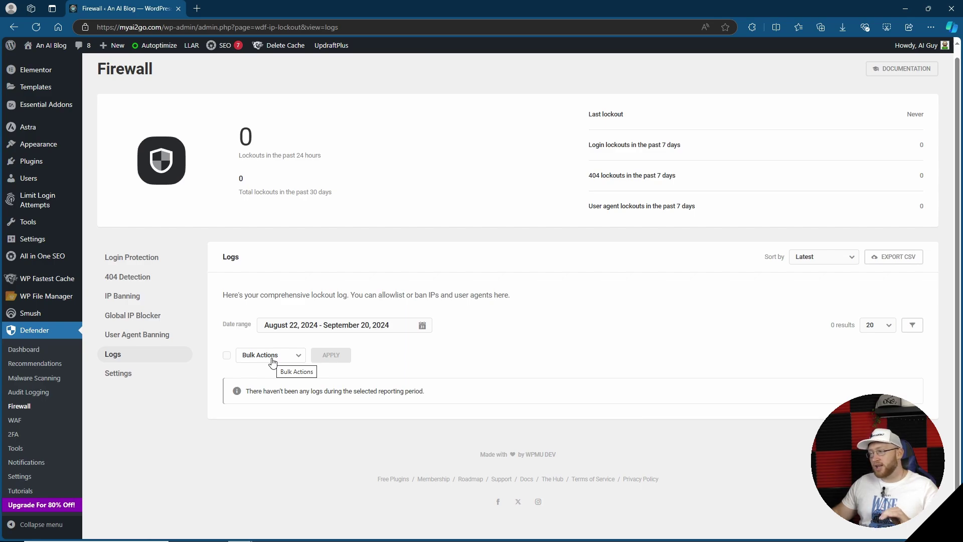
{"action": "scroll", "coordinate": [120, 382], "scroll_direction": "up", "scroll_amount": 1}
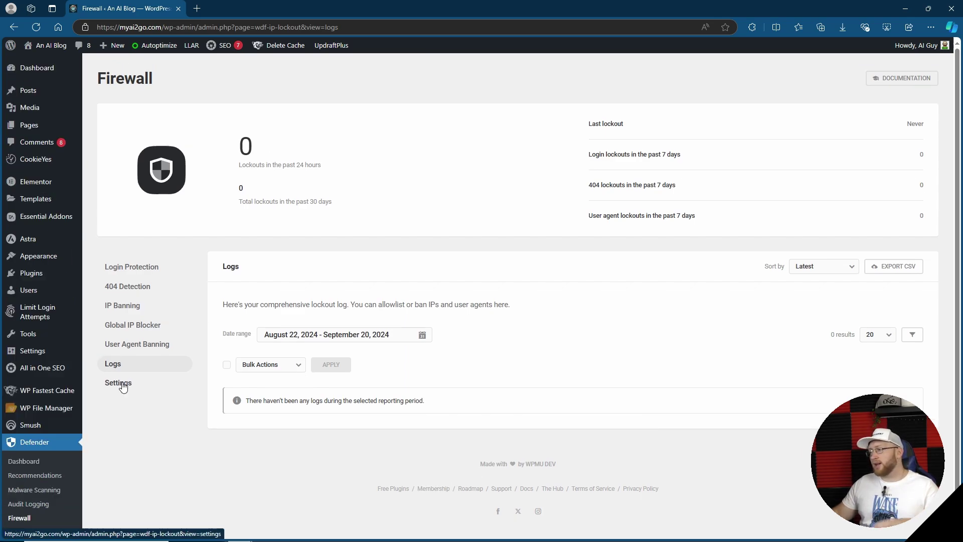
{"action": "left_click", "coordinate": [123, 387]}
{"action": "scroll", "coordinate": [15, 426], "scroll_direction": "down", "scroll_amount": 1}
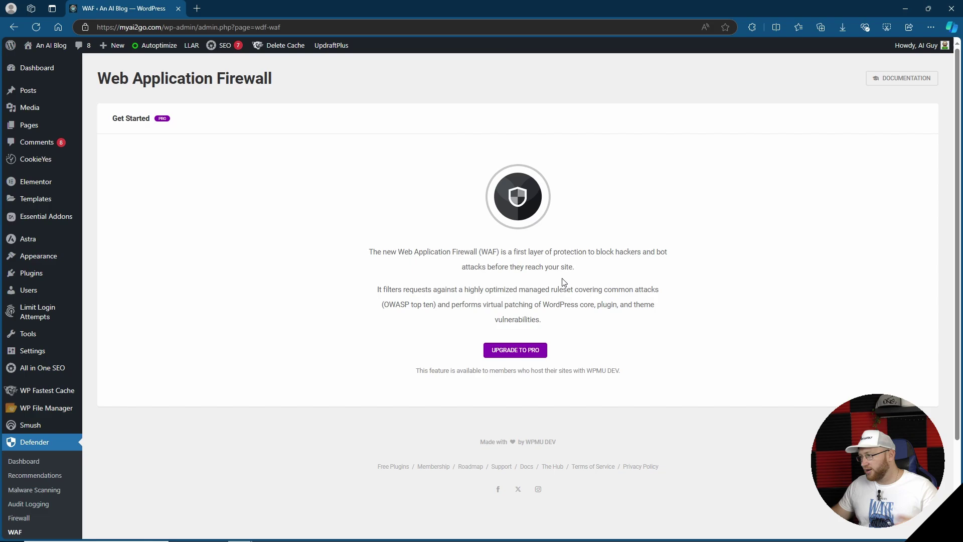
Open Defender's 2FA settings and review the options for all user roles.
{"action": "scroll", "coordinate": [30, 381], "scroll_direction": "down", "scroll_amount": 2}
{"action": "left_click", "coordinate": [14, 446]}
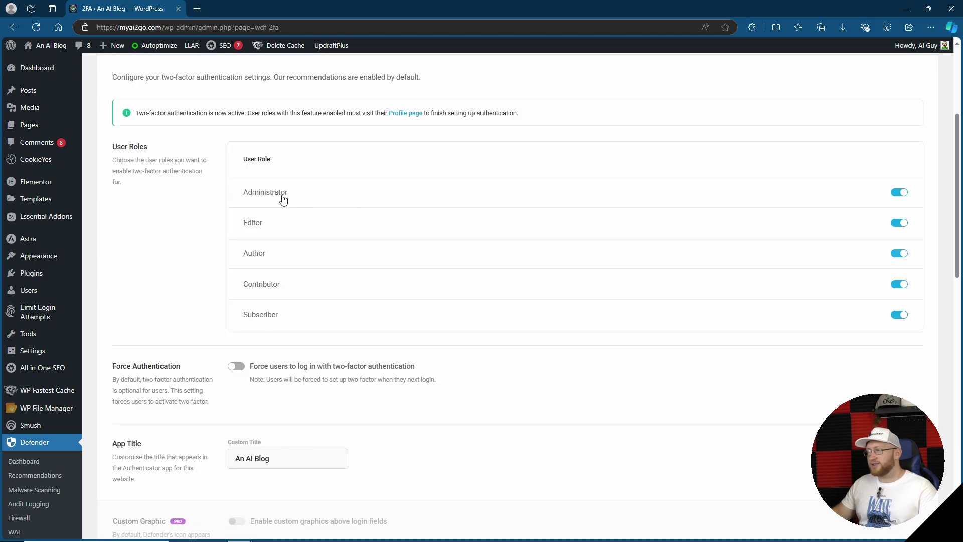
{"action": "scroll", "coordinate": [400, 243], "scroll_direction": "down", "scroll_amount": 2}
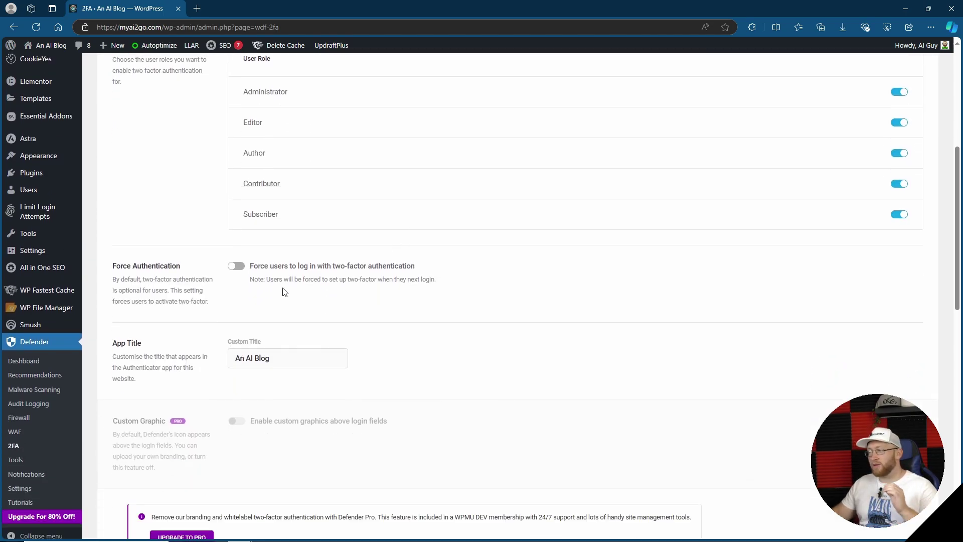
{"action": "scroll", "coordinate": [267, 287], "scroll_direction": "down", "scroll_amount": 2}
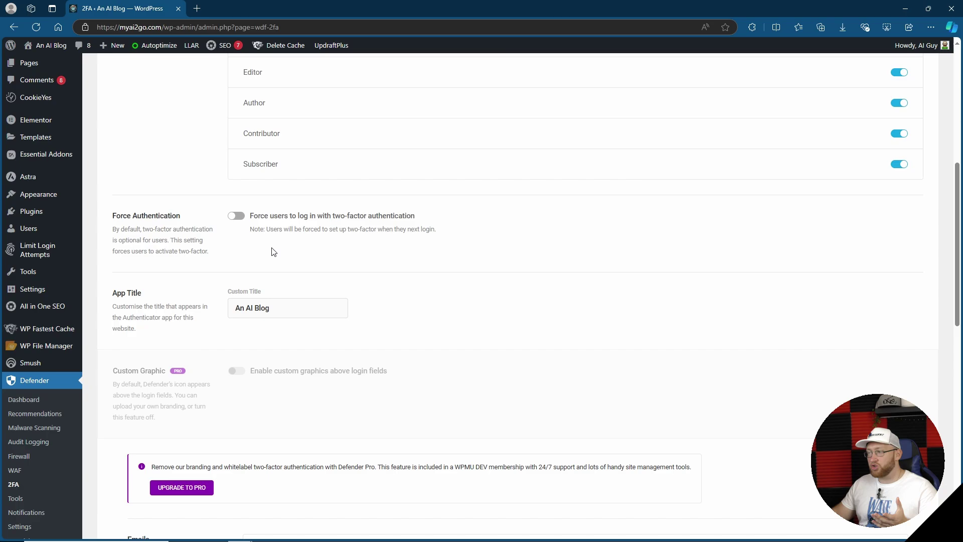
{"action": "scroll", "coordinate": [276, 257], "scroll_direction": "down", "scroll_amount": 1}
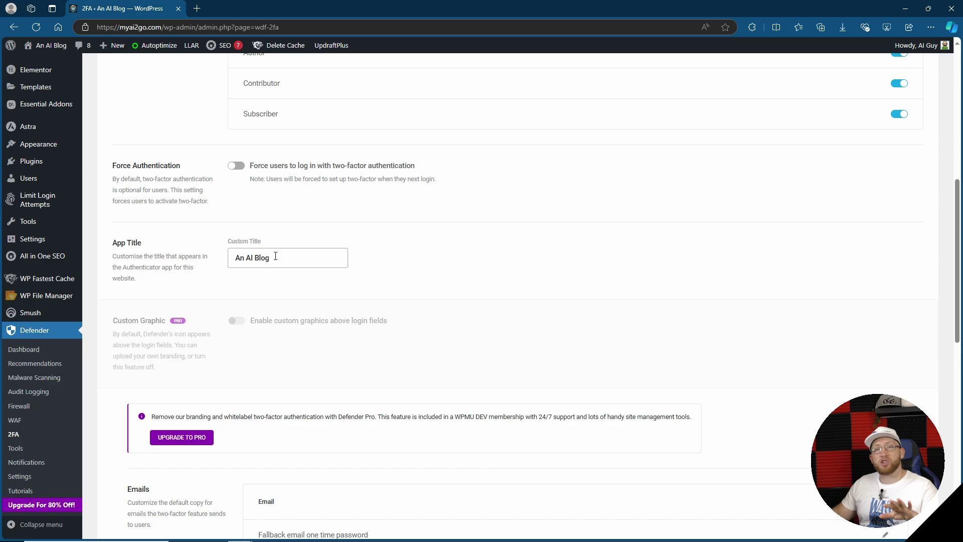
Check the authenticator apps available to download, keeping Google Authenticator selected.
{"action": "scroll", "coordinate": [343, 253], "scroll_direction": "down", "scroll_amount": 8}
{"action": "left_click", "coordinate": [329, 192]}
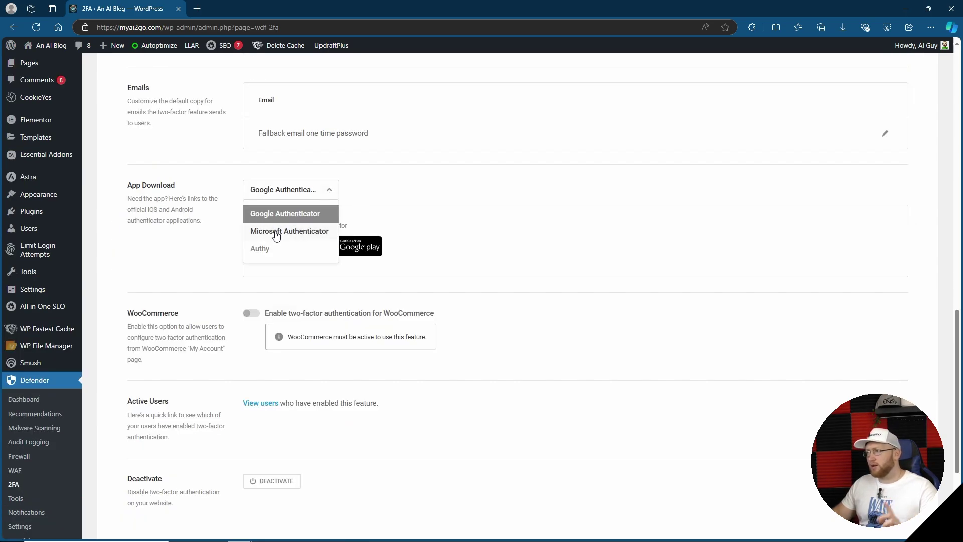
{"action": "left_click", "coordinate": [459, 242]}
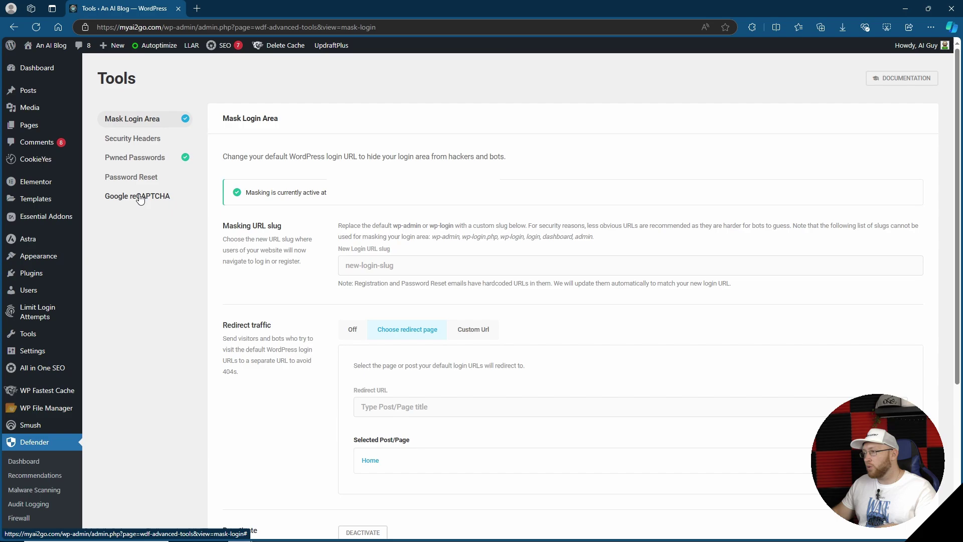
Look over the Notifications page, then view Settings' Configs tab listing the Basic Config preset.
{"action": "left_click", "coordinate": [27, 475]}
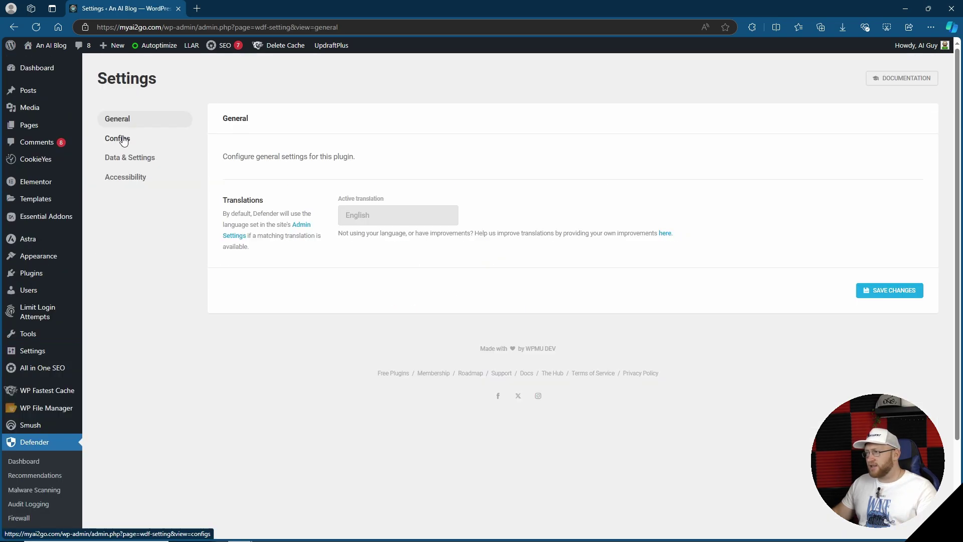
{"action": "left_click", "coordinate": [119, 139]}
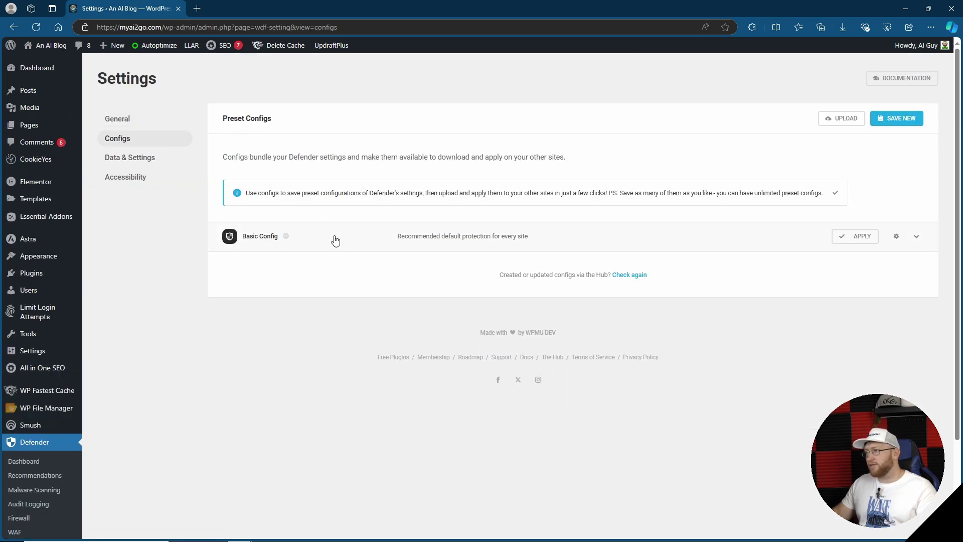
Set uninstall to reset settings and remove data, then bring up the factory-reset confirmation.
{"action": "left_click", "coordinate": [140, 159]}
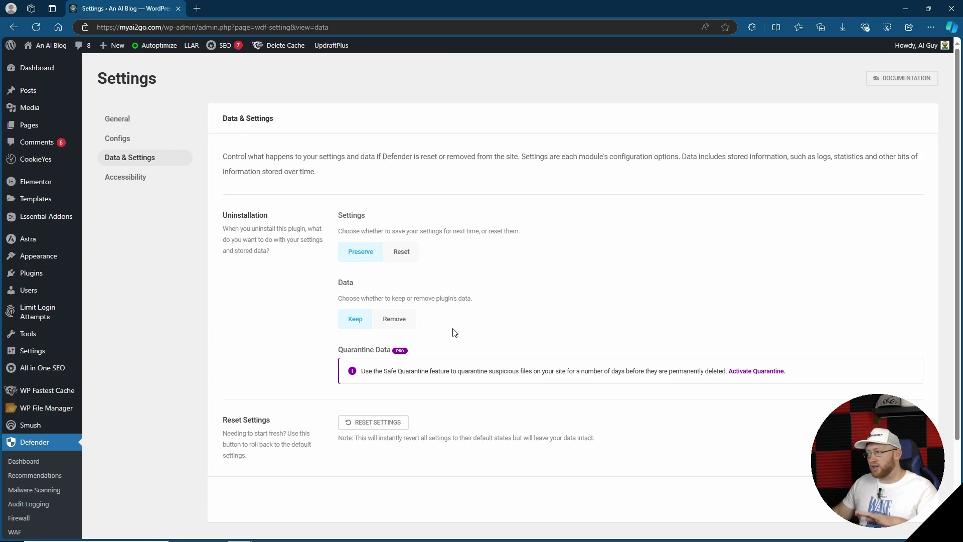
{"action": "left_click", "coordinate": [400, 254]}
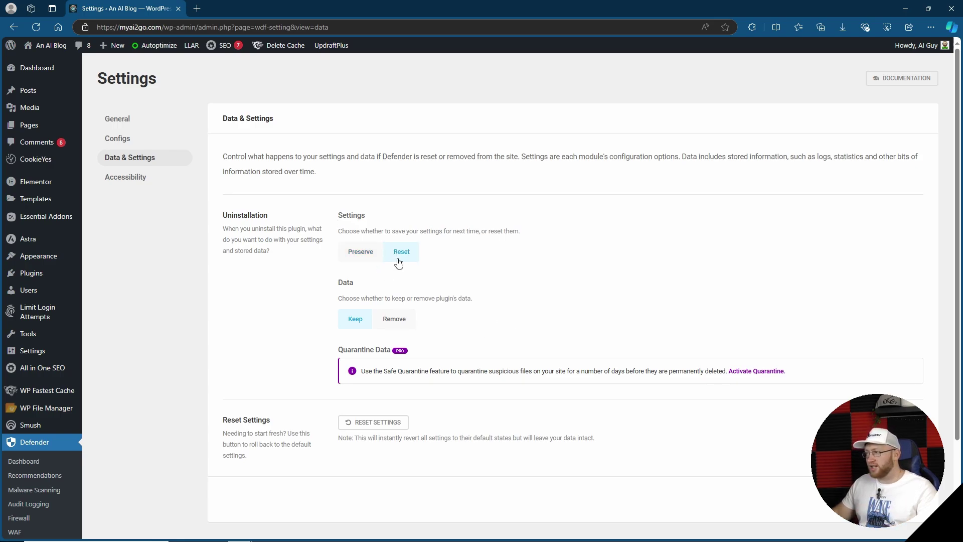
{"action": "left_click", "coordinate": [399, 327]}
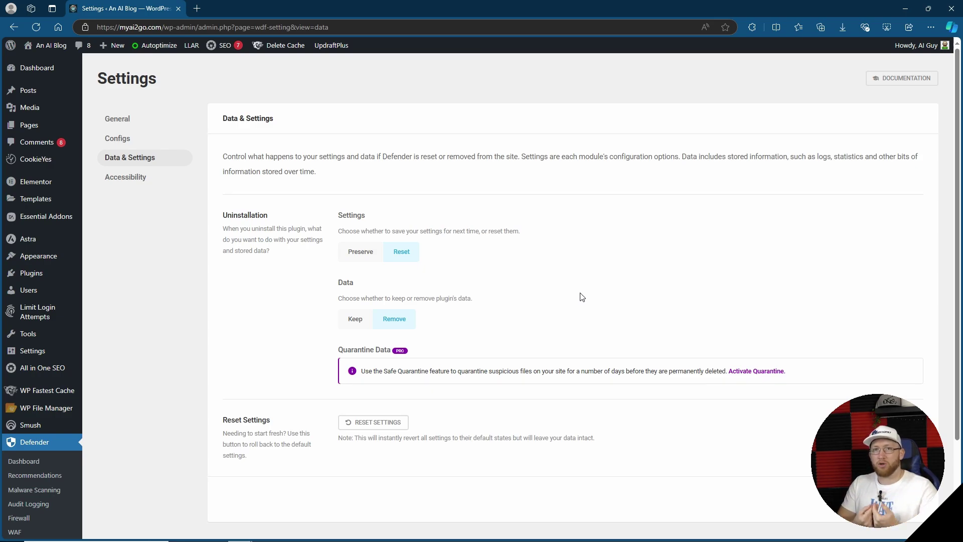
{"action": "left_click", "coordinate": [396, 426]}
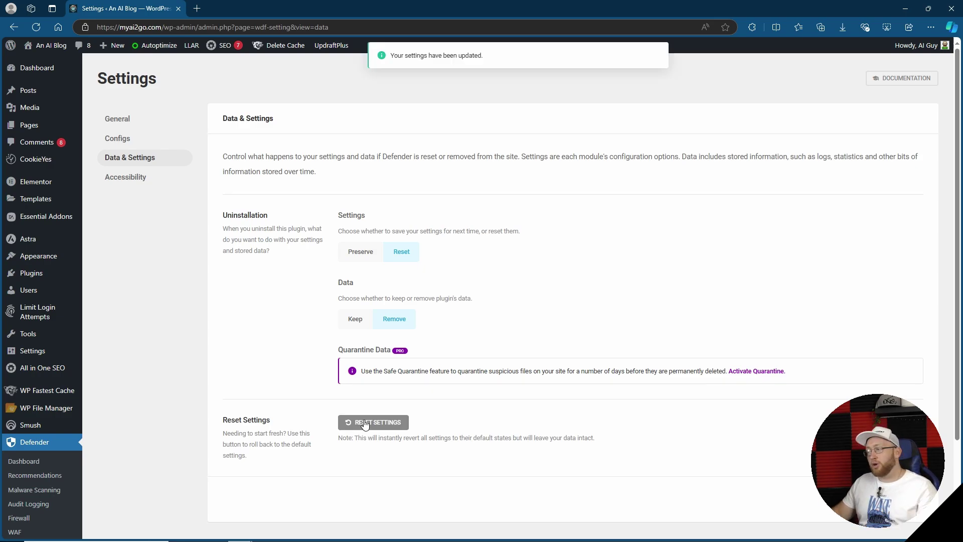
{"action": "left_click", "coordinate": [399, 426]}
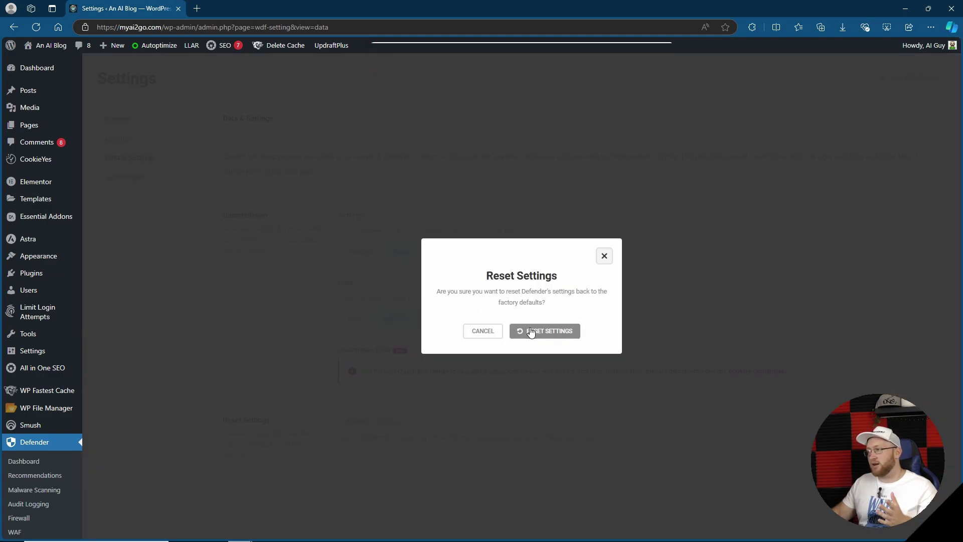